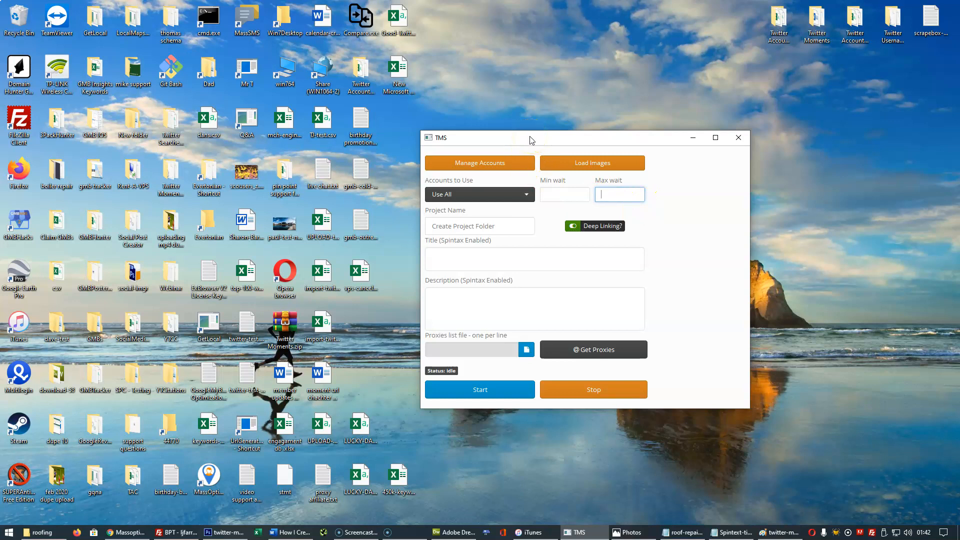
# Look over the account database management options and close them without changes.
pyautogui.click(484, 162)
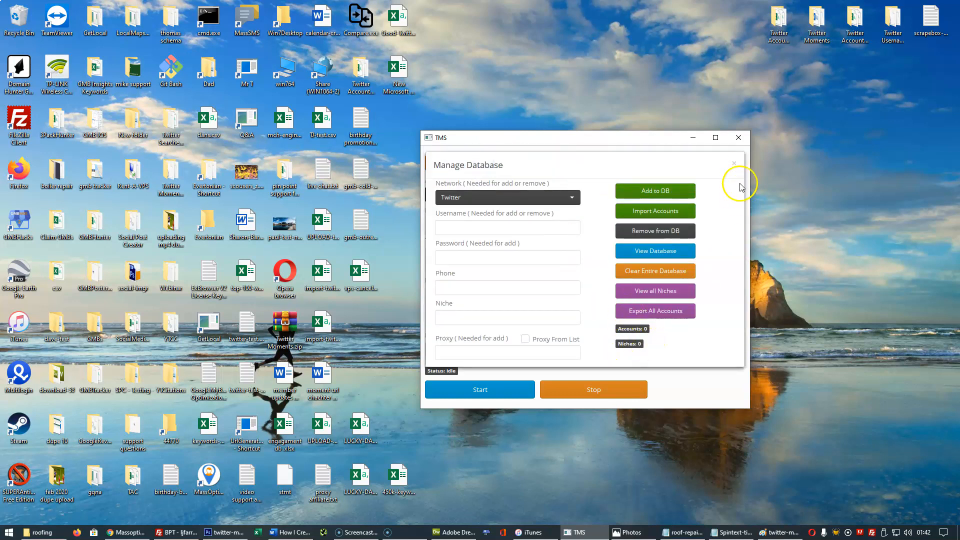
pyautogui.click(734, 163)
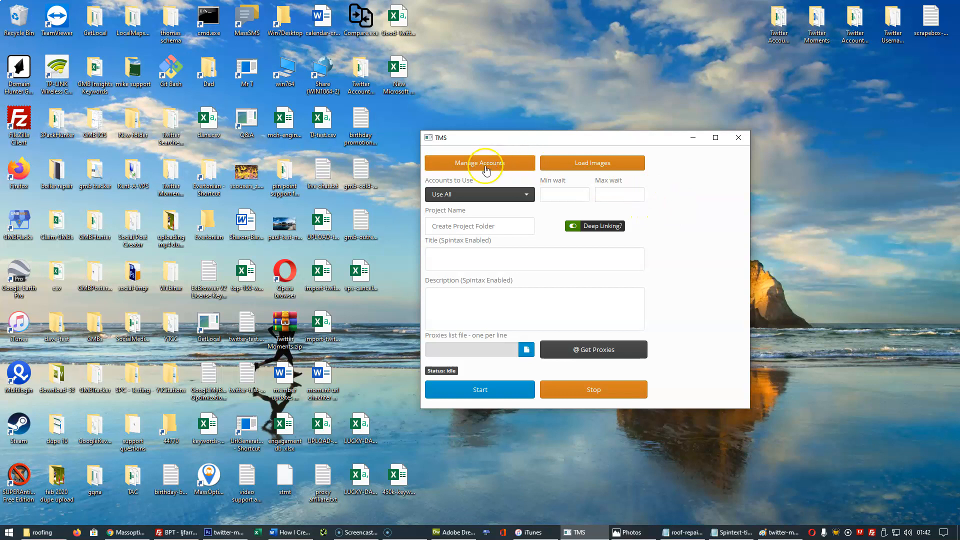
# Load the images from the "moment images" folder inside Twitter Moments, clients -, roofing.
pyautogui.click(591, 167)
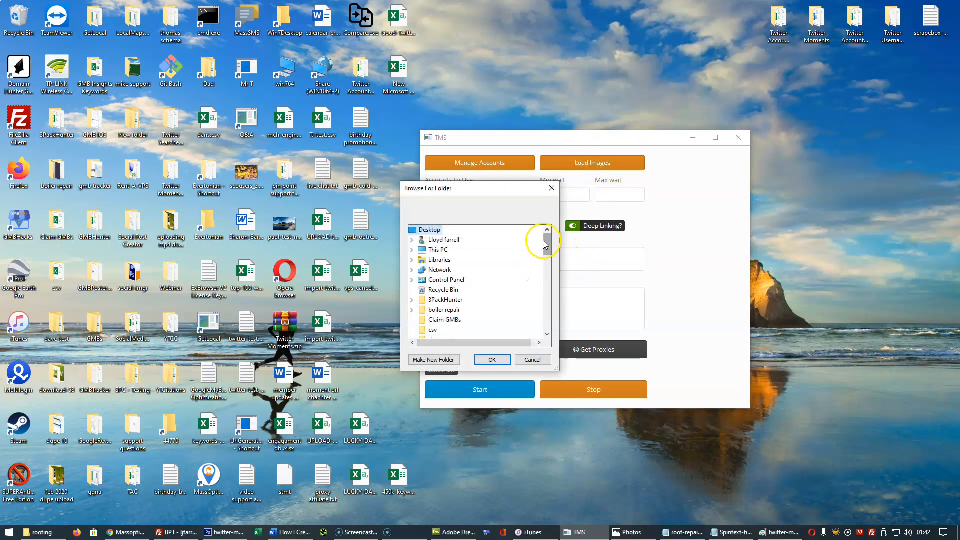
pyautogui.moveTo(549, 242); pyautogui.dragTo(547, 323)
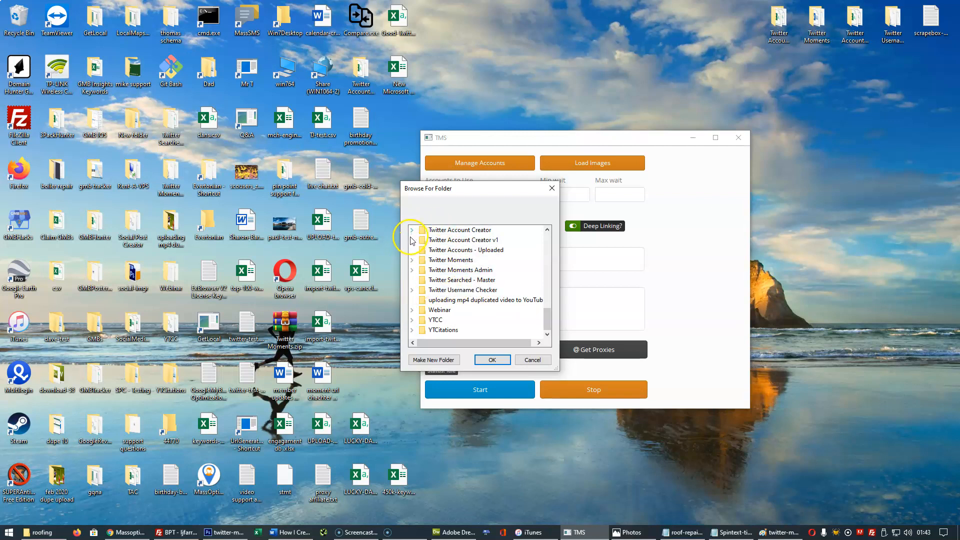
pyautogui.click(412, 260)
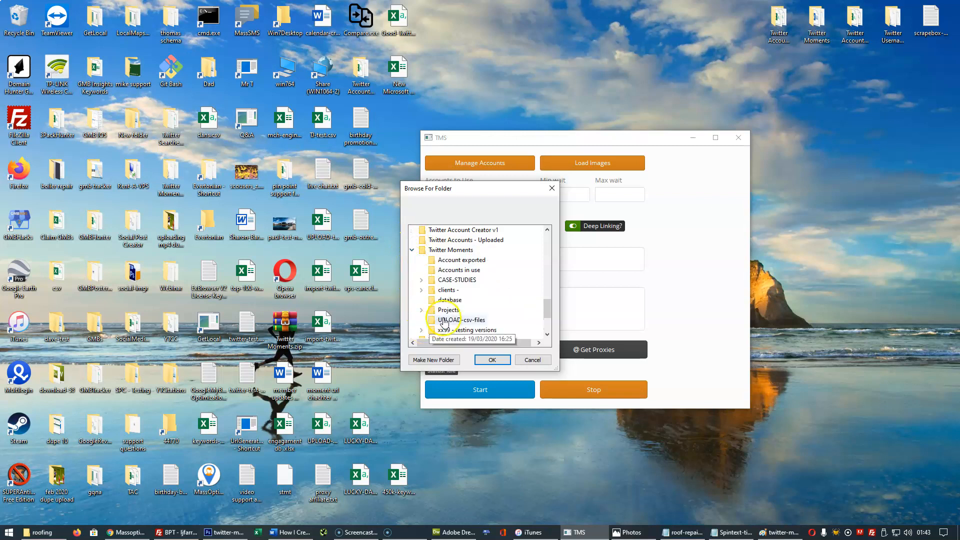
pyautogui.click(421, 290)
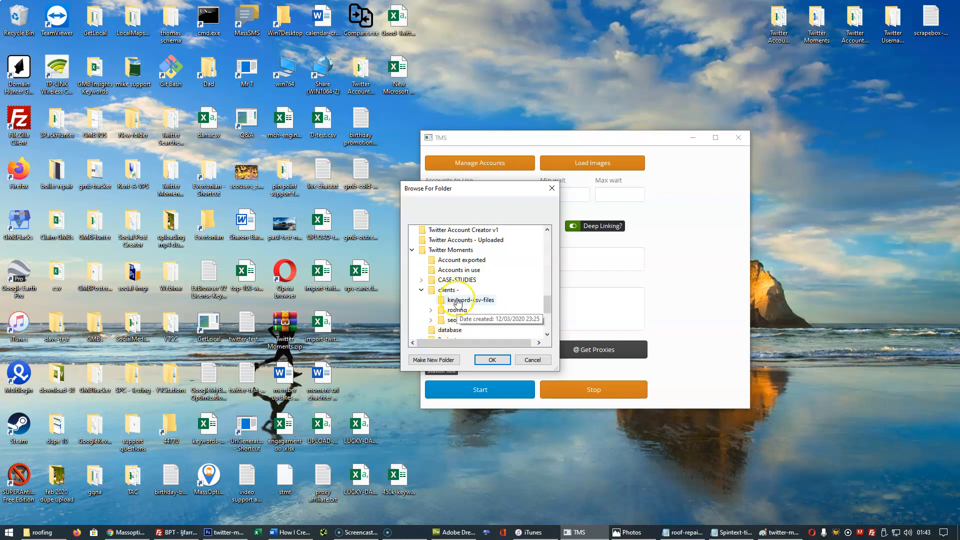
pyautogui.click(433, 311)
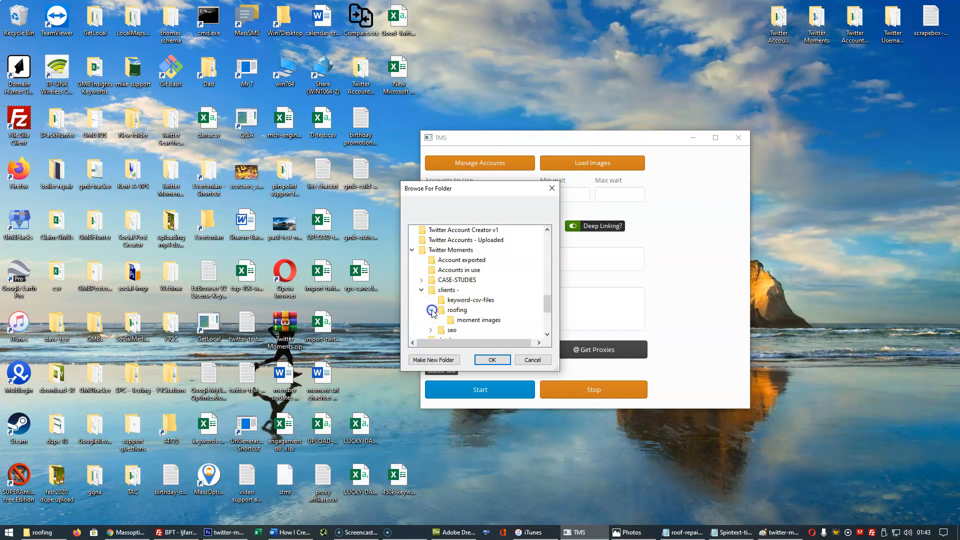
pyautogui.click(470, 321)
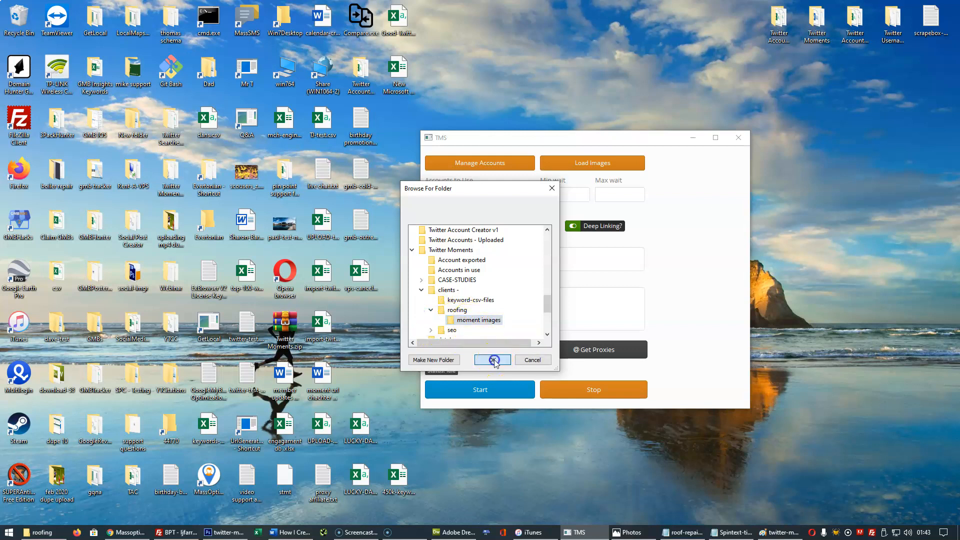
pyautogui.click(492, 360)
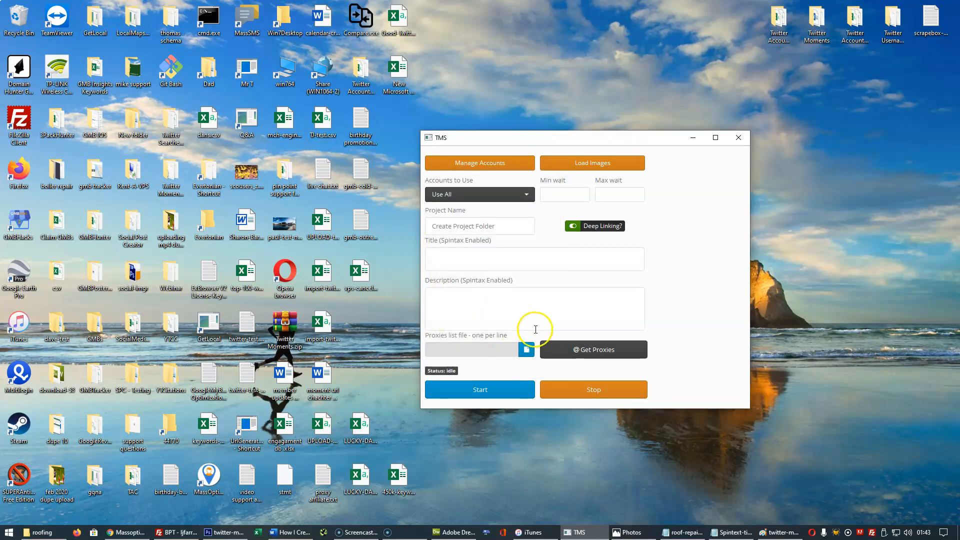
# Set the minimum wait to 2 and the maximum wait to 4 seconds.
pyautogui.click(553, 194)
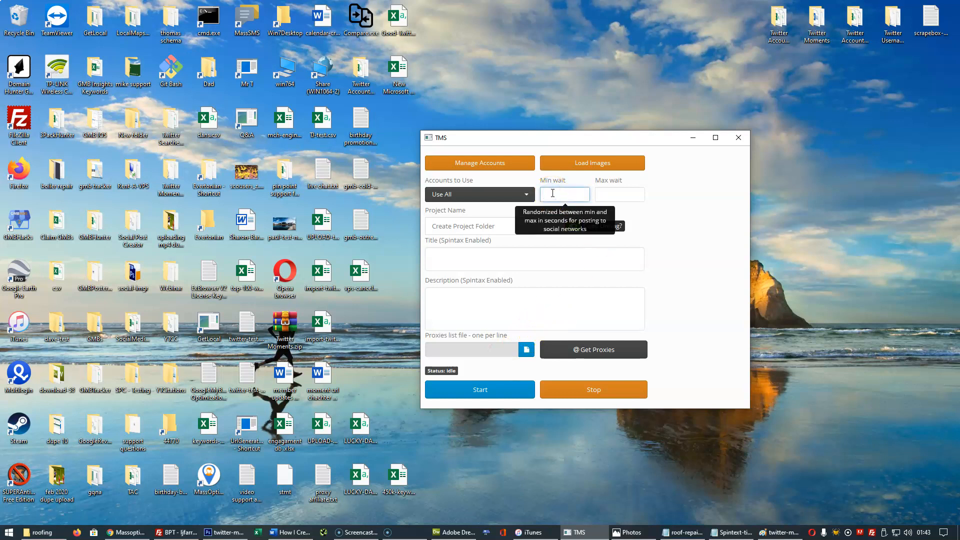
pyautogui.click(609, 194)
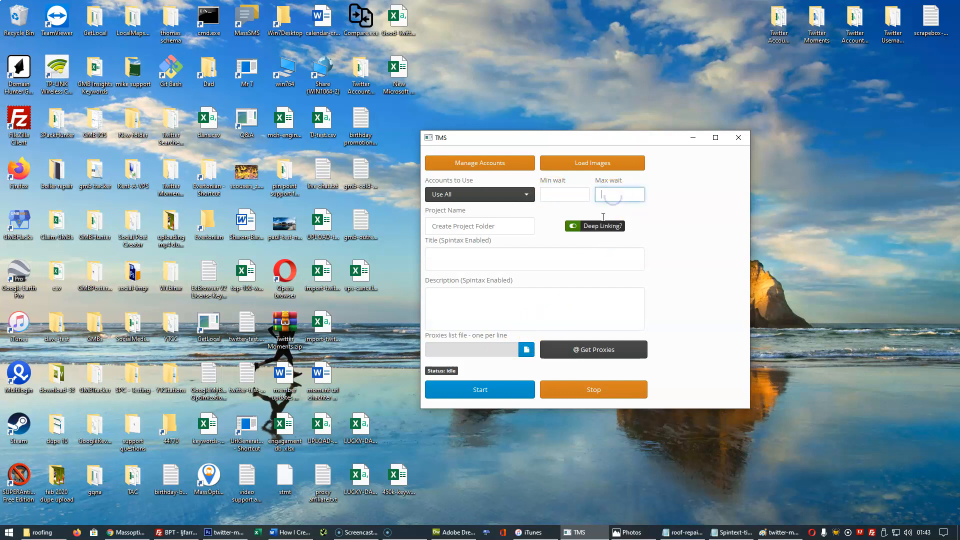
pyautogui.click(556, 193)
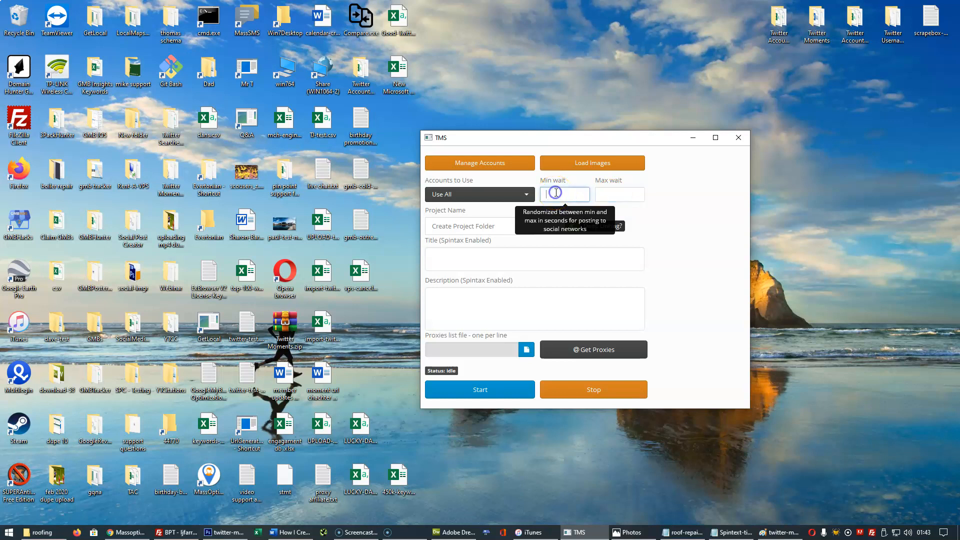
pyautogui.write('2')
pyautogui.click(608, 193)
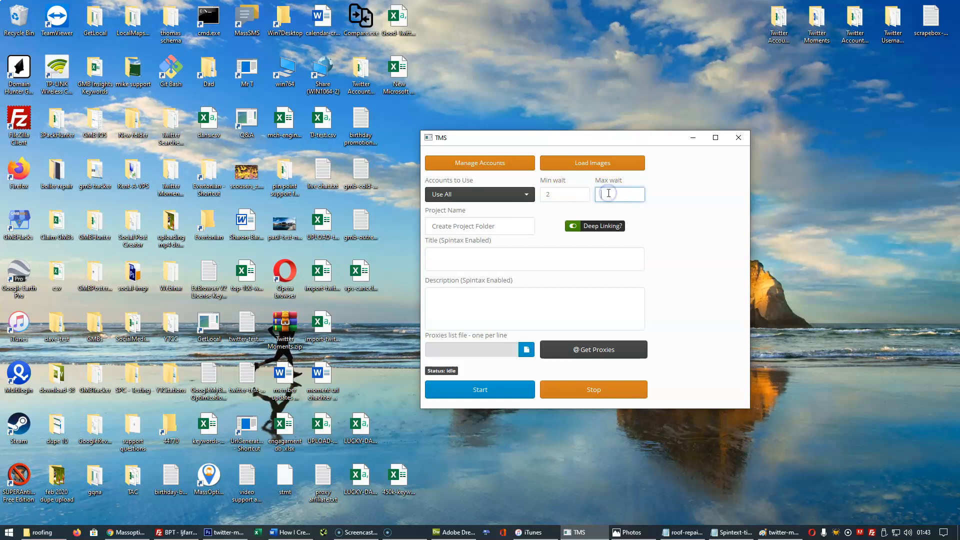
pyautogui.write('4')
# Replace the placeholder project name with "Video Test".
pyautogui.click(507, 226)
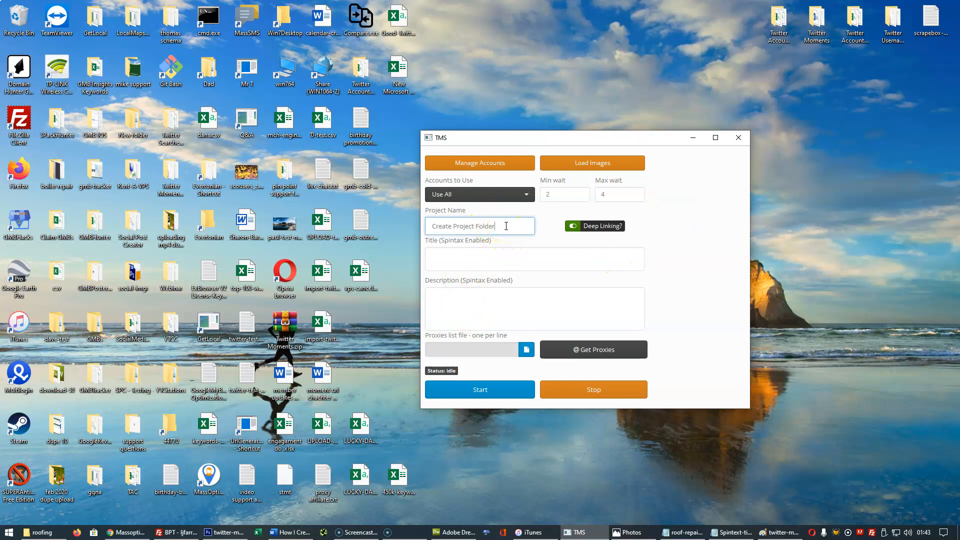
pyautogui.moveTo(507, 226); pyautogui.dragTo(411, 231)
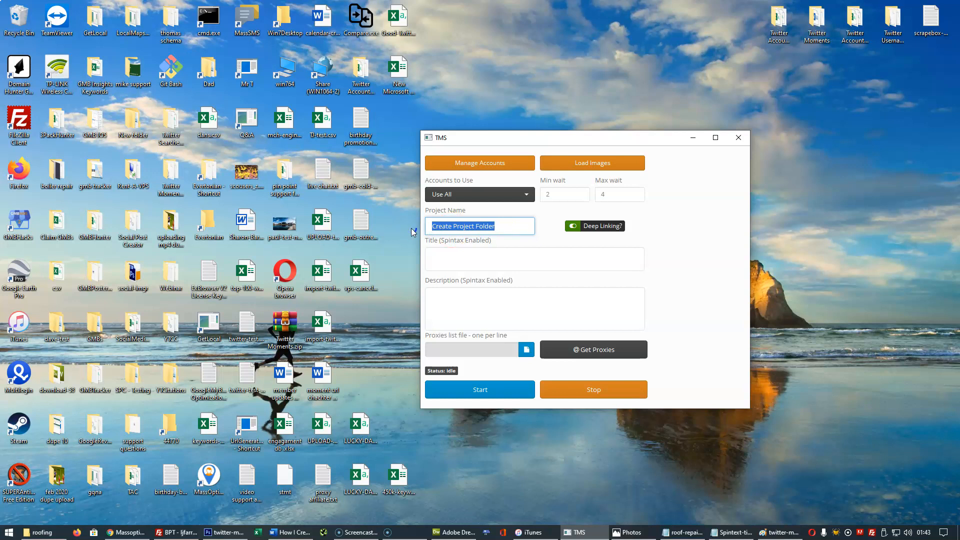
pyautogui.write('Video ')
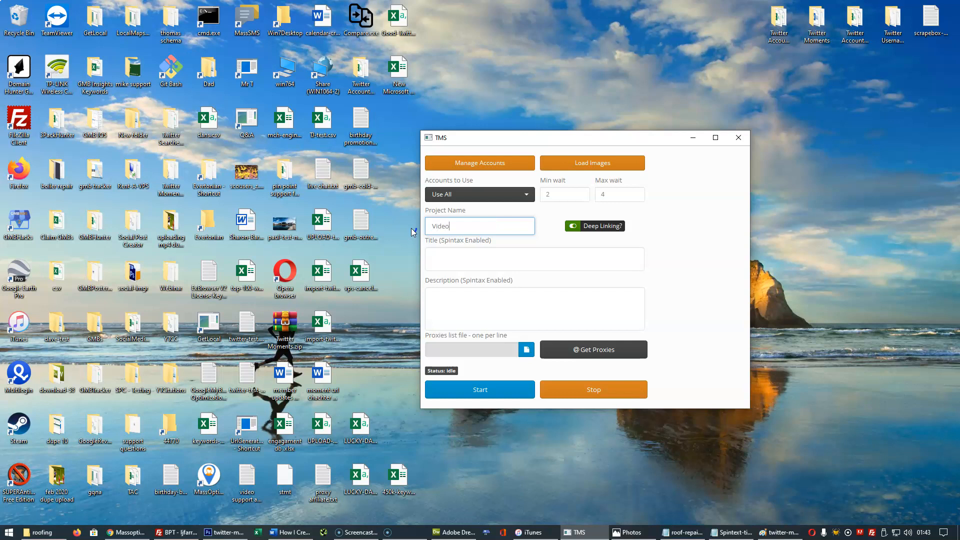
pyautogui.write('test')
pyautogui.press('BackSpace')
pyautogui.press('BackSpace')
pyautogui.press('BackSpace')
pyautogui.write('e')
pyautogui.press('BackSpace')
pyautogui.press('BackSpace')
pyautogui.press('BackSpace')
pyautogui.write('Test')
pyautogui.click(467, 238)
# Switch Deep Linking off and back on.
pyautogui.click(573, 226)
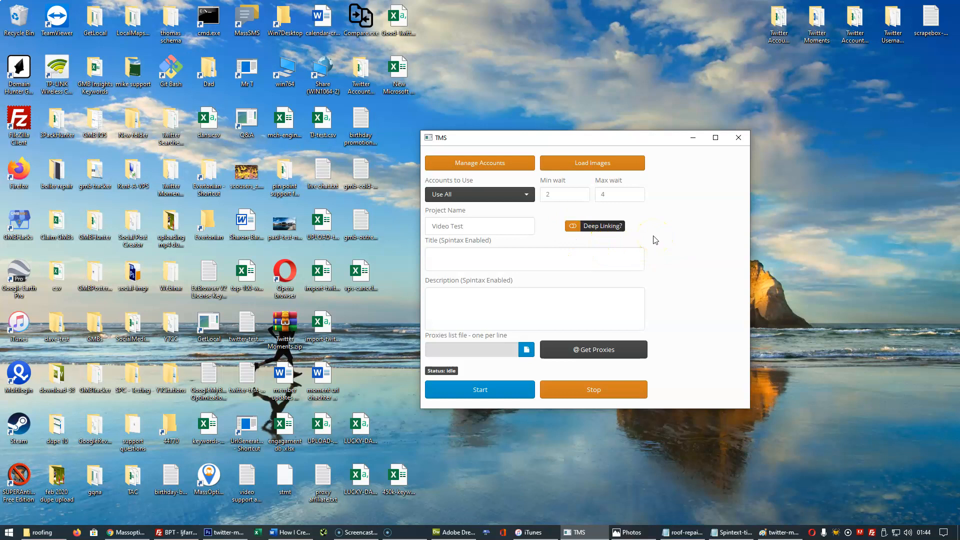
pyautogui.click(573, 226)
# Fill the title with the roof repair keyword spintax copied from the open roof-repair text file.
pyautogui.click(464, 256)
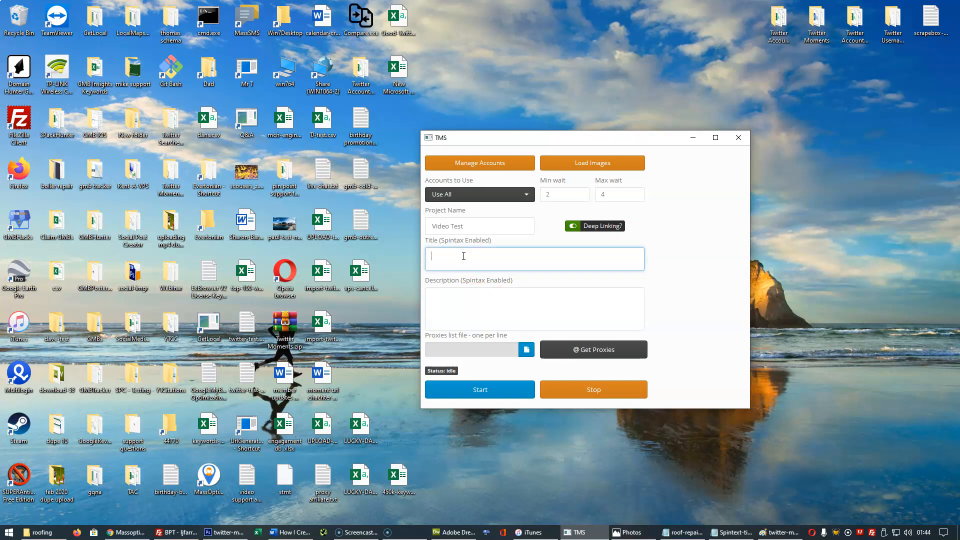
pyautogui.hotkey('alt', 'Tab')
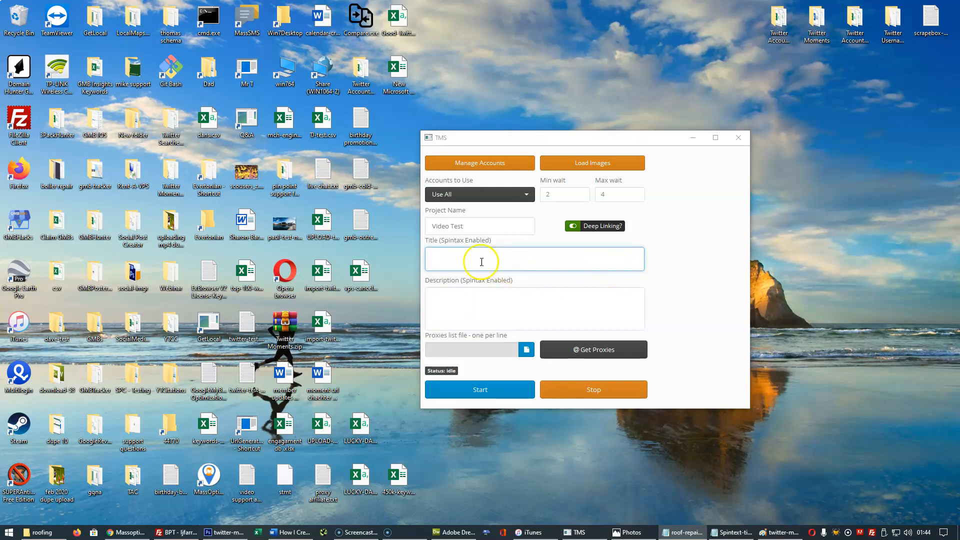
pyautogui.click(455, 254)
pyautogui.hotkey('ctrl', 'v')
pyautogui.scroll(10, 454, 255)
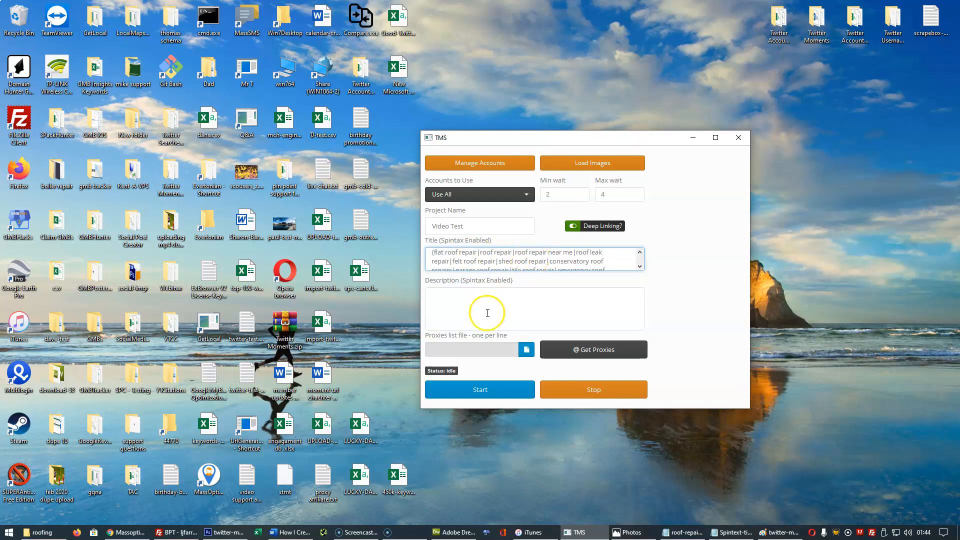
# Fill the description with the spintax, map link and company contact details copied from the open Spintext-titles text file.
pyautogui.click(448, 299)
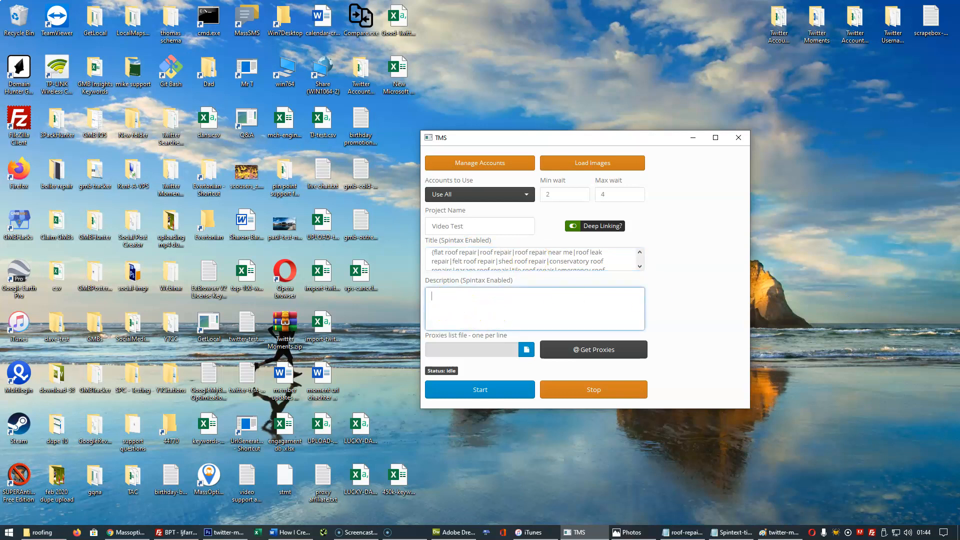
pyautogui.hotkey('alt', 'Tab')
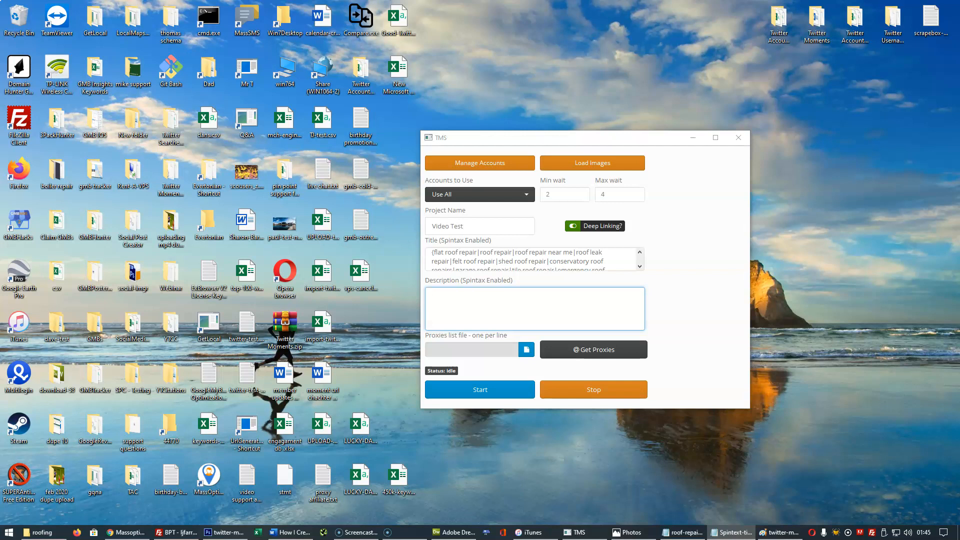
pyautogui.click(441, 300)
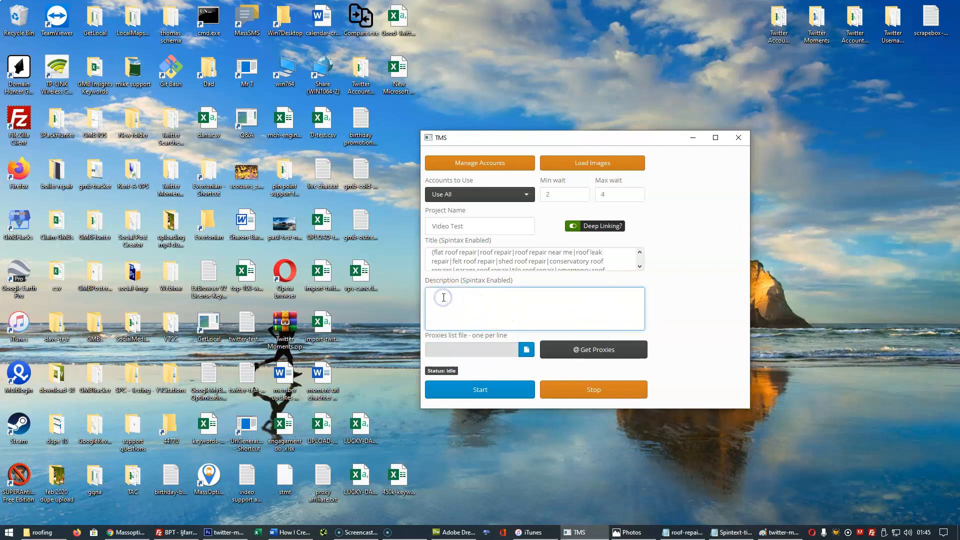
pyautogui.hotkey('ctrl', 'v')
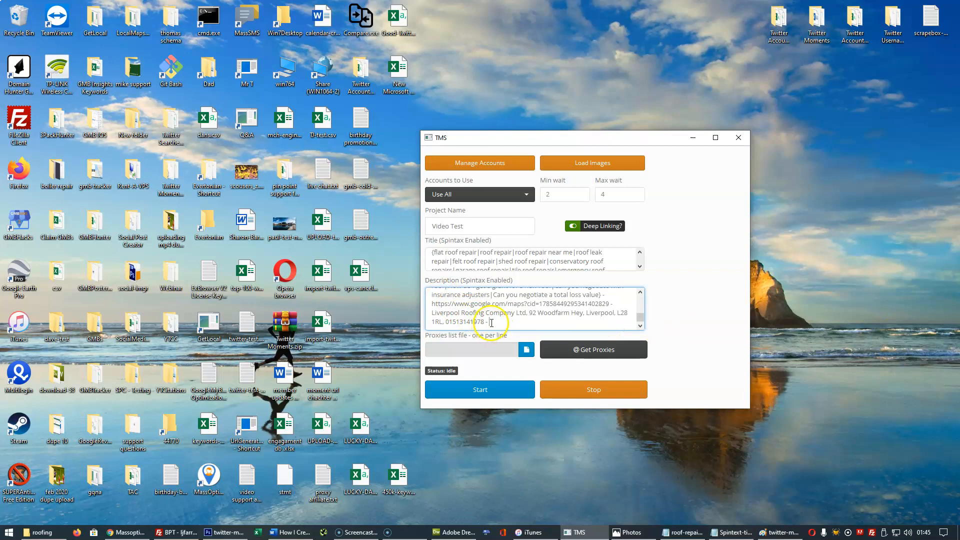
pyautogui.moveTo(488, 322); pyautogui.dragTo(420, 322)
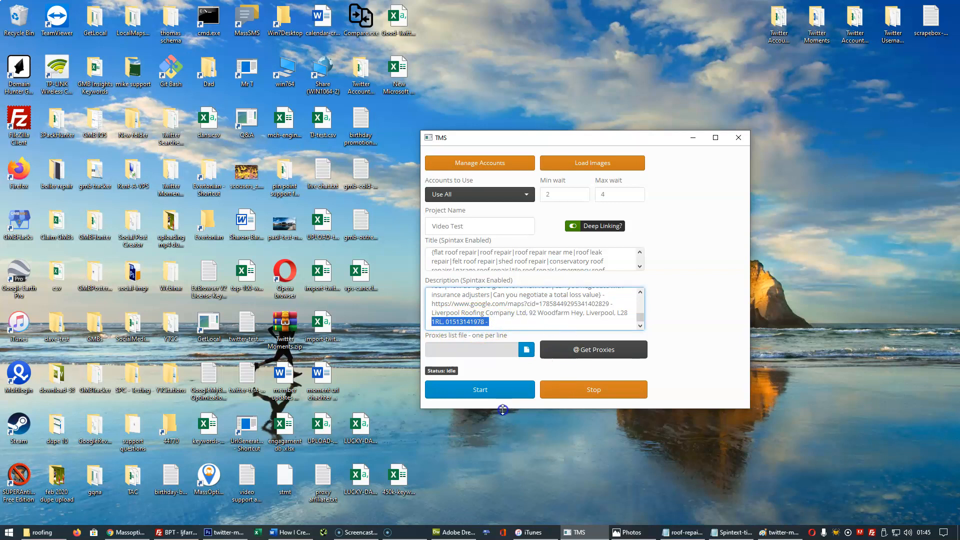
# Start the run and browse to the roofing folder under Twitter Moments, clients - for the keywords file to attach.
pyautogui.click(484, 390)
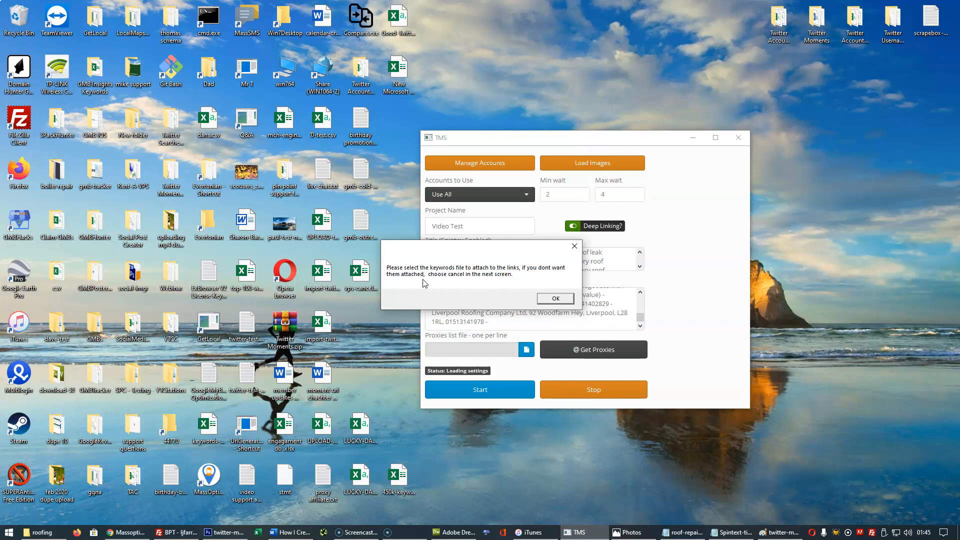
pyautogui.click(554, 298)
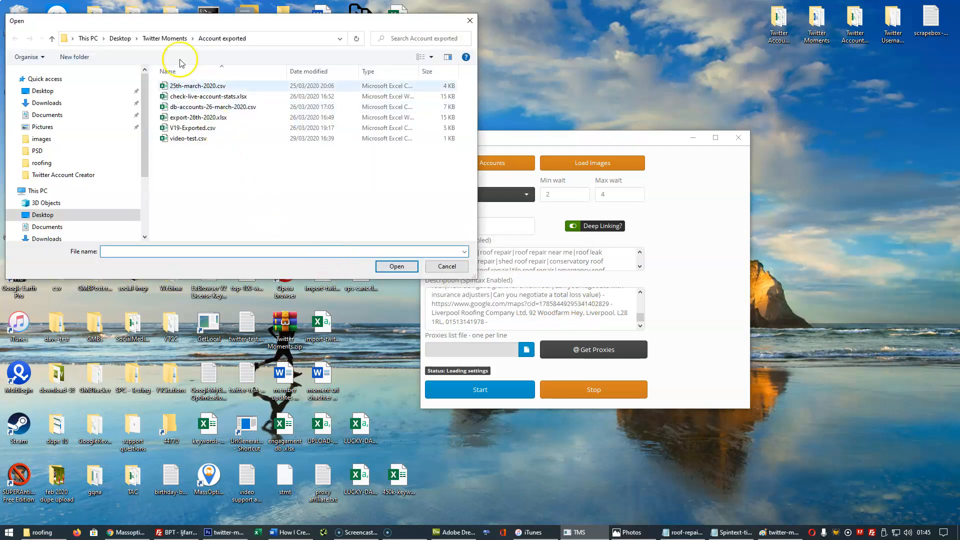
pyautogui.click(157, 39)
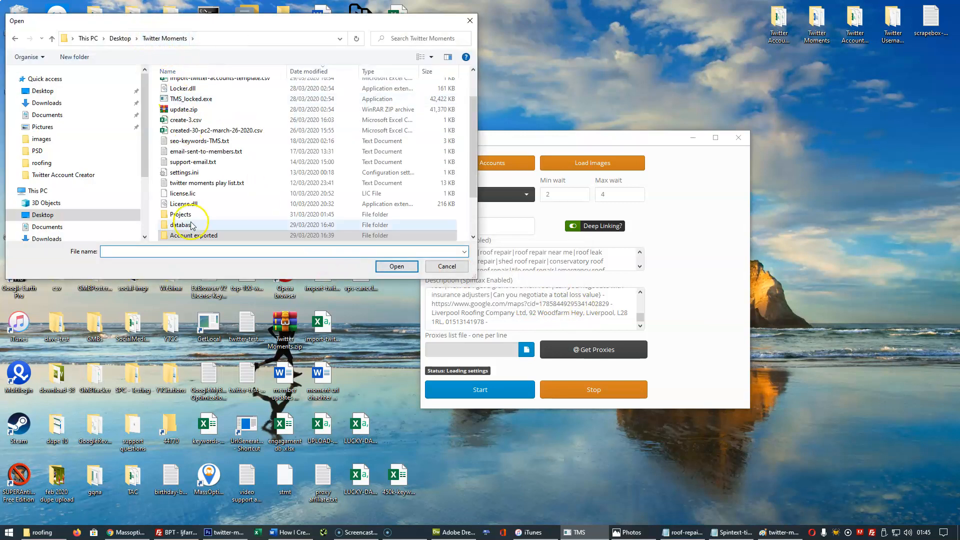
pyautogui.moveTo(472, 149); pyautogui.dragTo(472, 182)
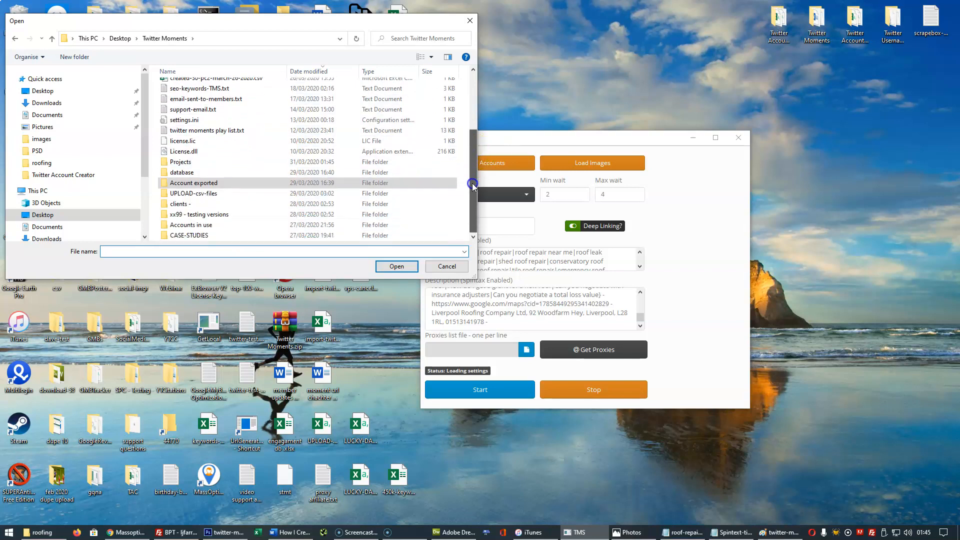
pyautogui.doubleClick(193, 204)
pyautogui.click(185, 99)
pyautogui.doubleClick(185, 99)
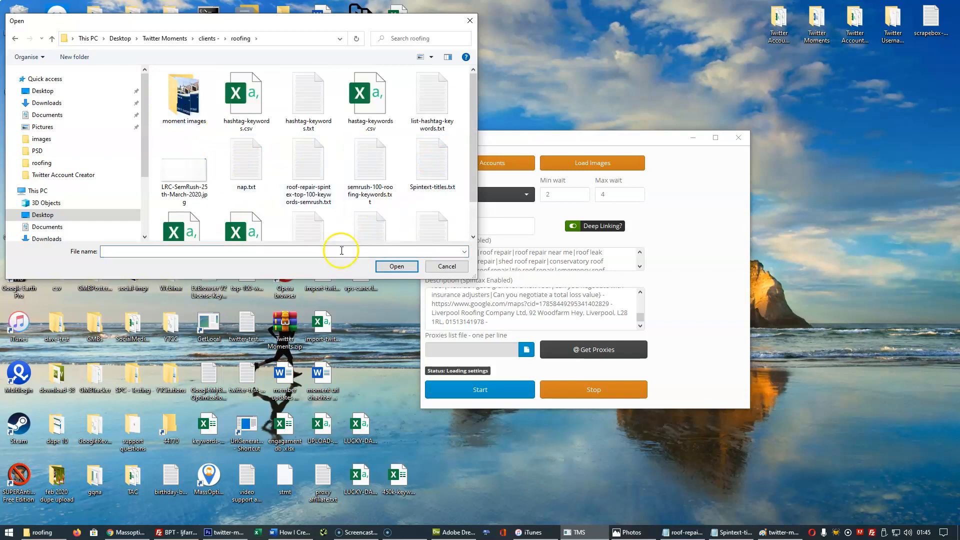
# Open tweet-urls-keywords-03-28-2020 02.19.38.csv in Excel and fit column A to examine the tweet URLs with attached keywords.
pyautogui.press('super+e')
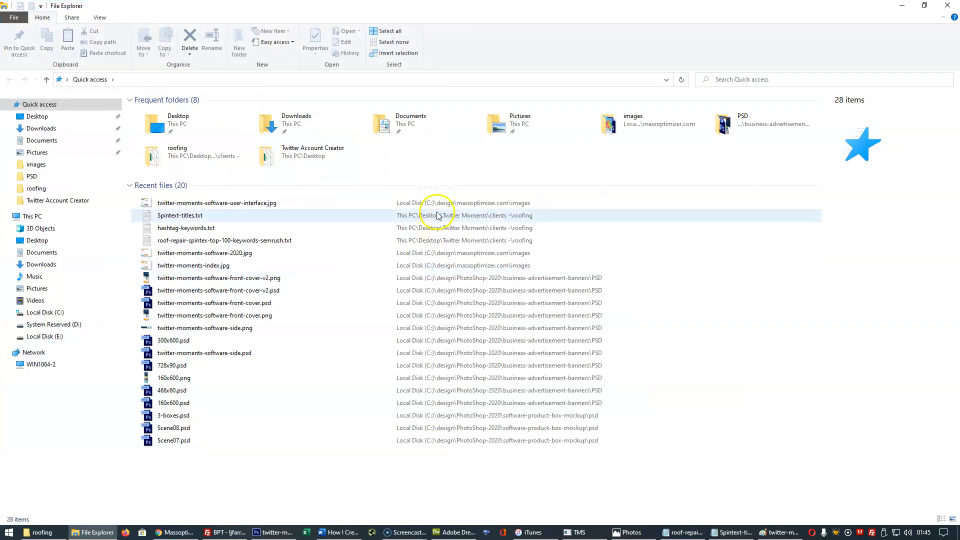
pyautogui.moveTo(524, 11); pyautogui.dragTo(959, 24)
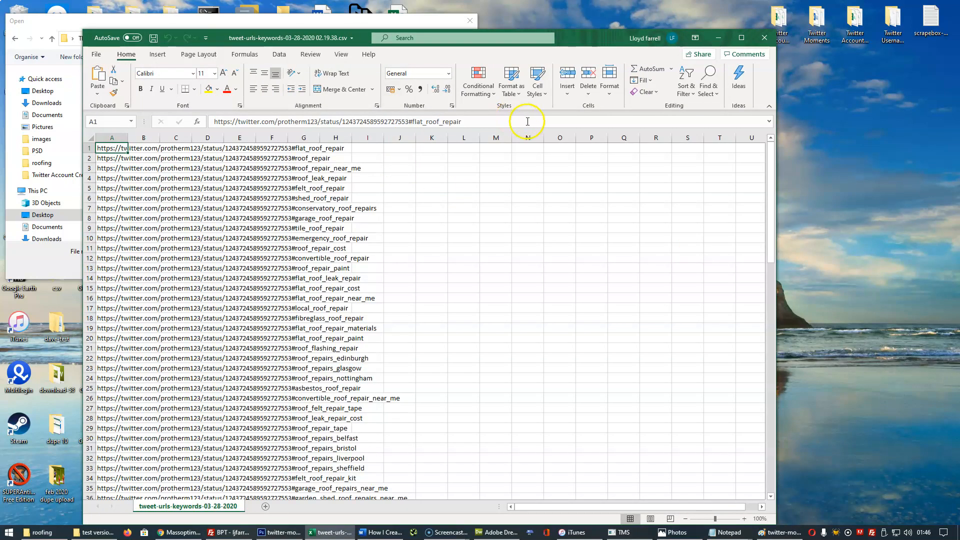
pyautogui.doubleClick(128, 138)
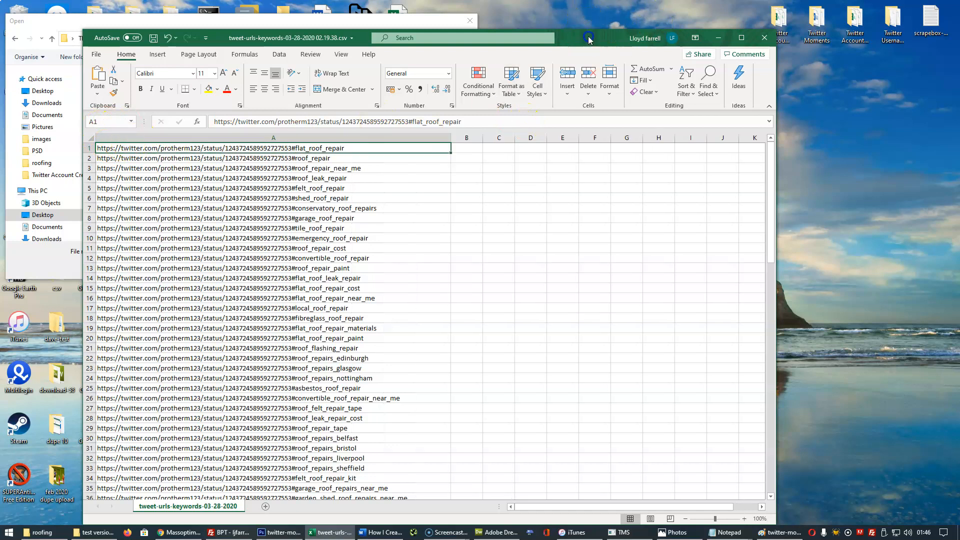
pyautogui.moveTo(588, 39); pyautogui.dragTo(687, 41)
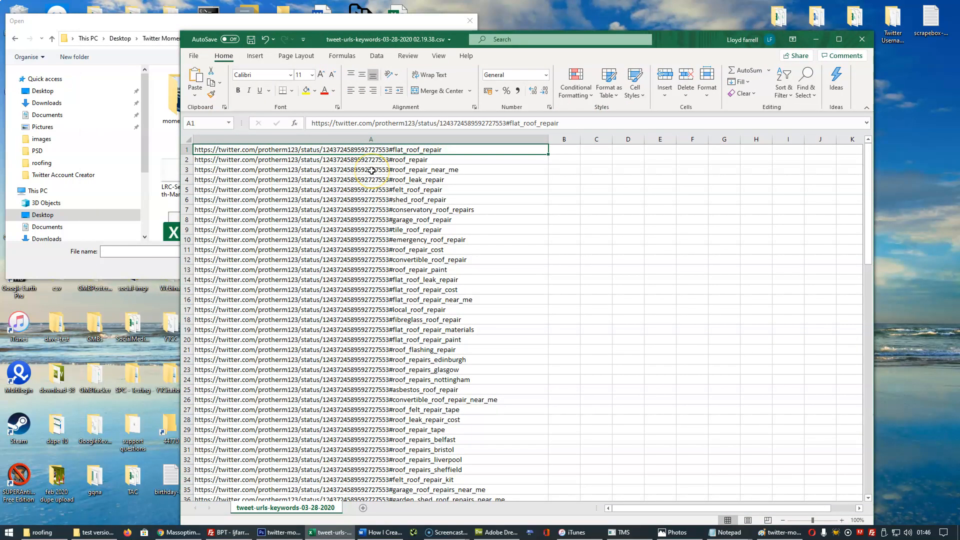
pyautogui.click(443, 136)
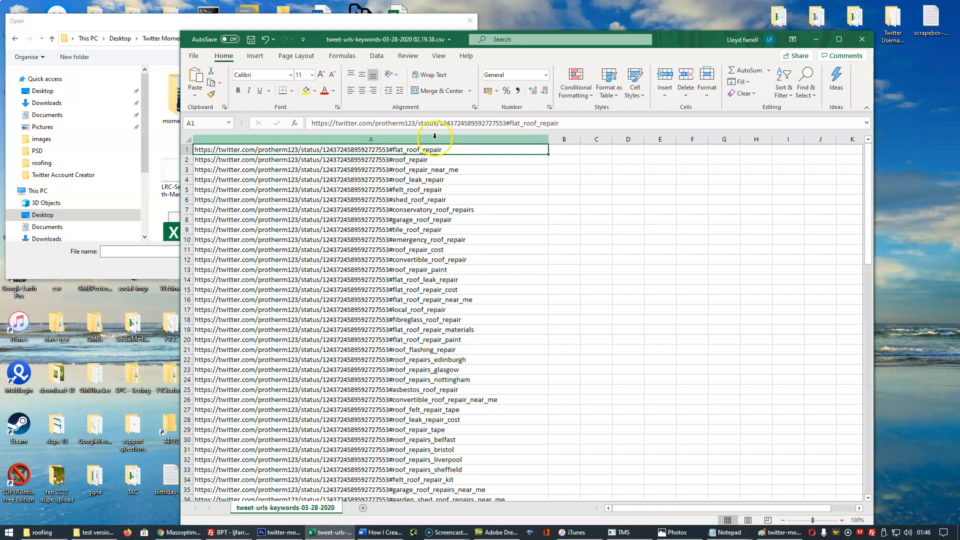
# Examine the tweet URL in cell A1, first its status link and then the appended hashtag keyword, and close the workbook.
pyautogui.click(380, 150)
pyautogui.moveTo(503, 123); pyautogui.dragTo(311, 125)
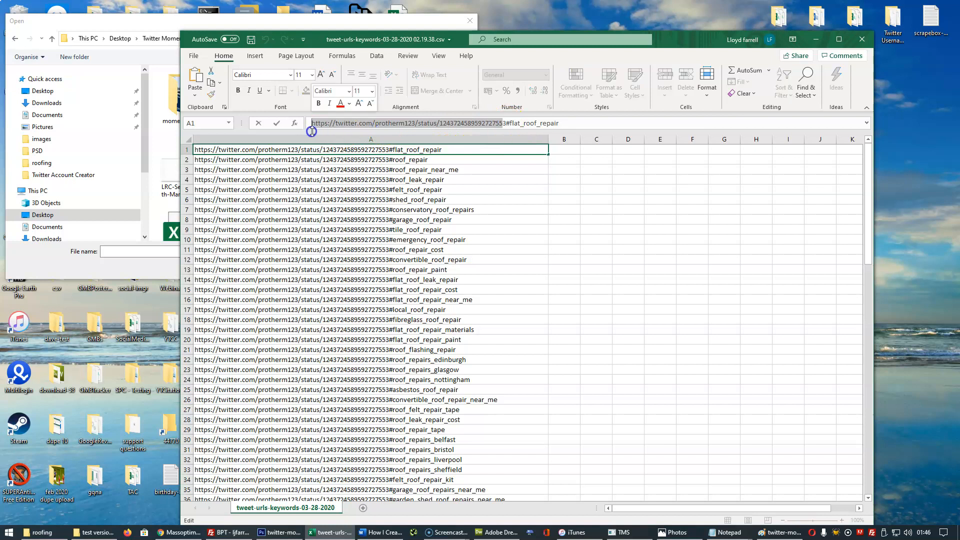
pyautogui.moveTo(500, 125); pyautogui.dragTo(506, 123)
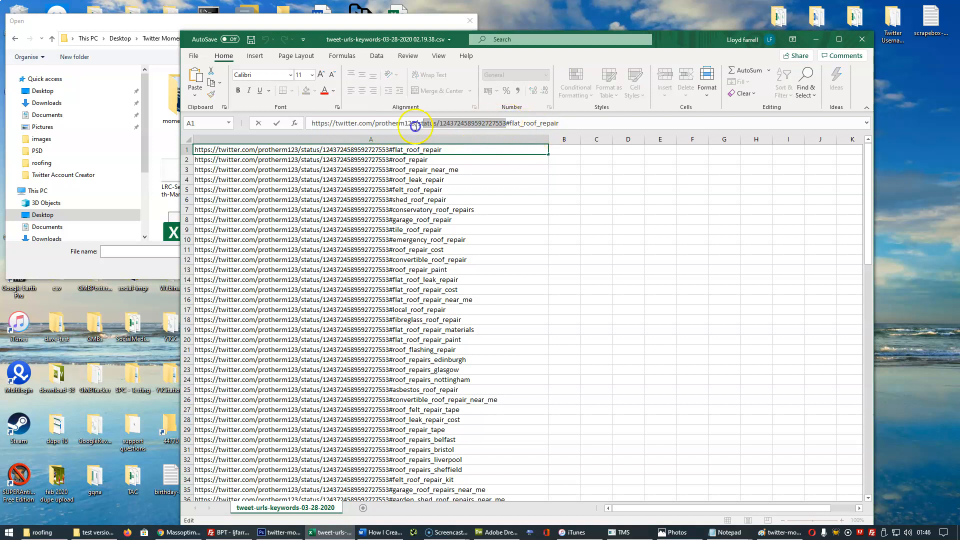
pyautogui.click(539, 124)
pyautogui.moveTo(506, 123); pyautogui.dragTo(574, 126)
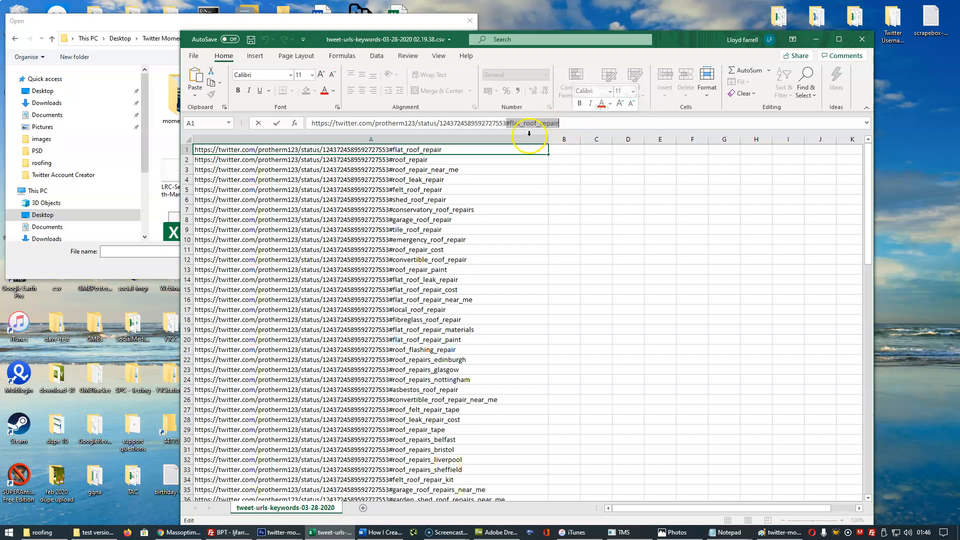
pyautogui.click(510, 123)
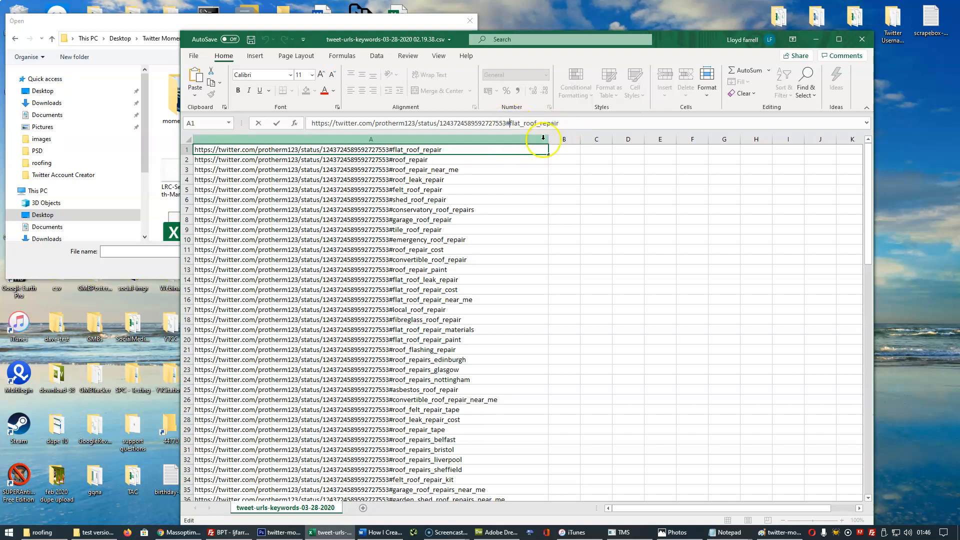
pyautogui.click(523, 123)
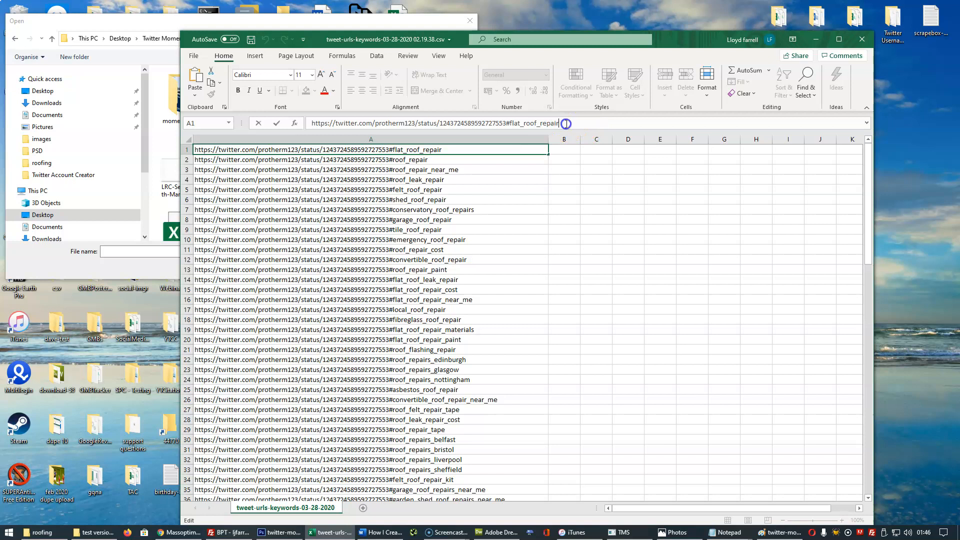
pyautogui.moveTo(605, 123); pyautogui.dragTo(311, 123)
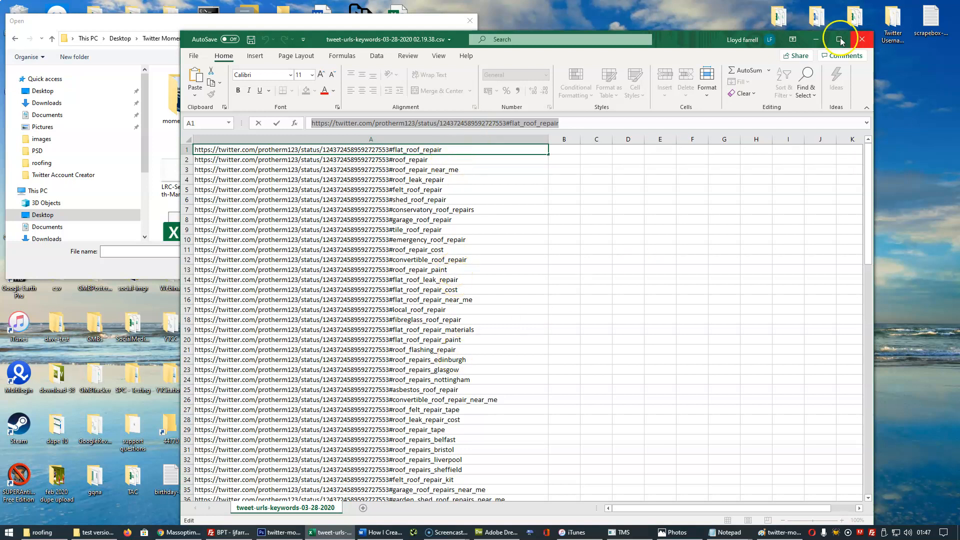
pyautogui.click(866, 40)
pyautogui.click(474, 280)
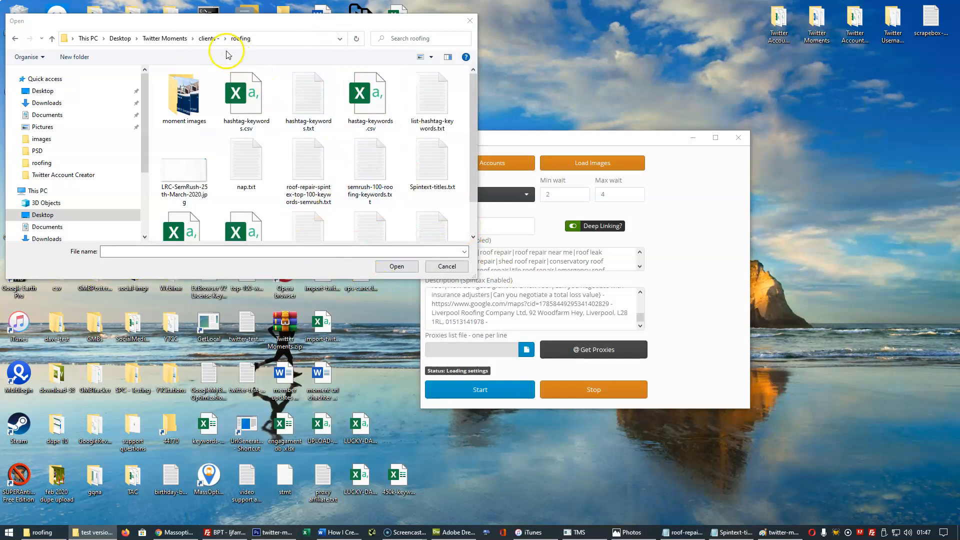
# Attach top-100-roofing-keywords-only.csv from the roofing folder as the keywords file for the run.
pyautogui.click(474, 92)
pyautogui.scroll(-2, 474, 92)
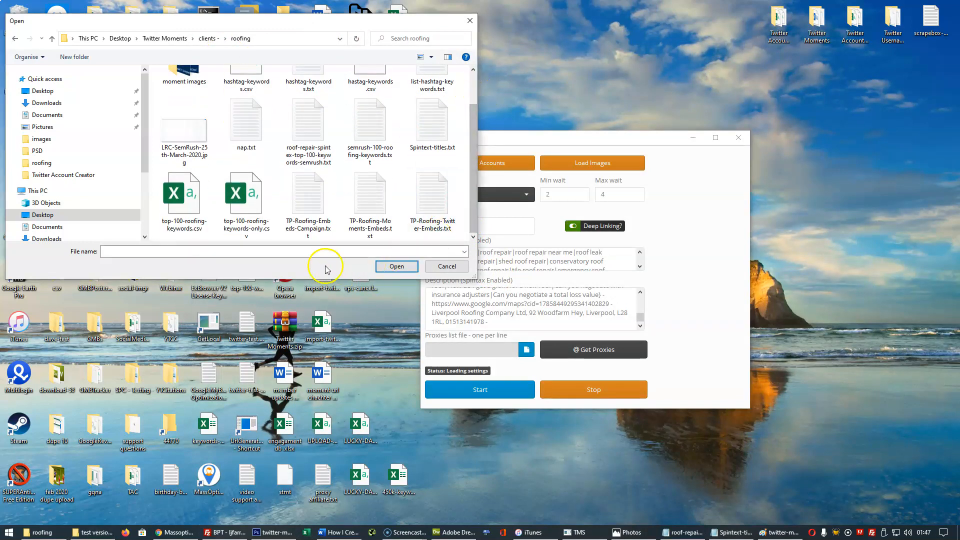
pyautogui.click(252, 203)
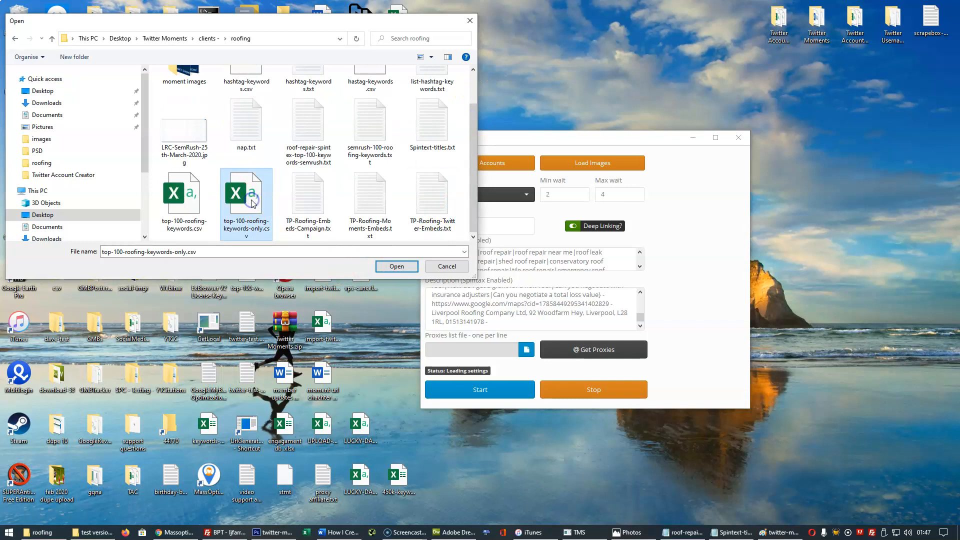
pyautogui.click(397, 267)
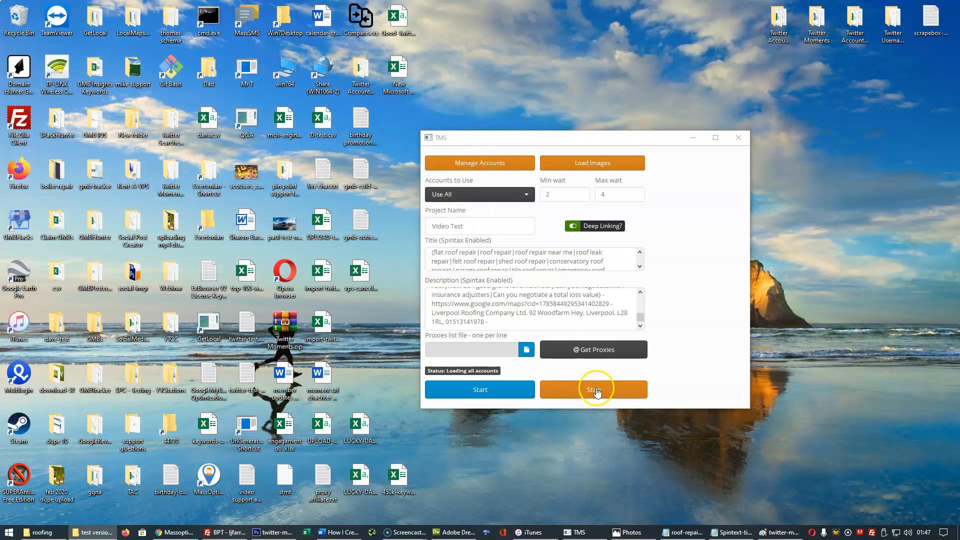